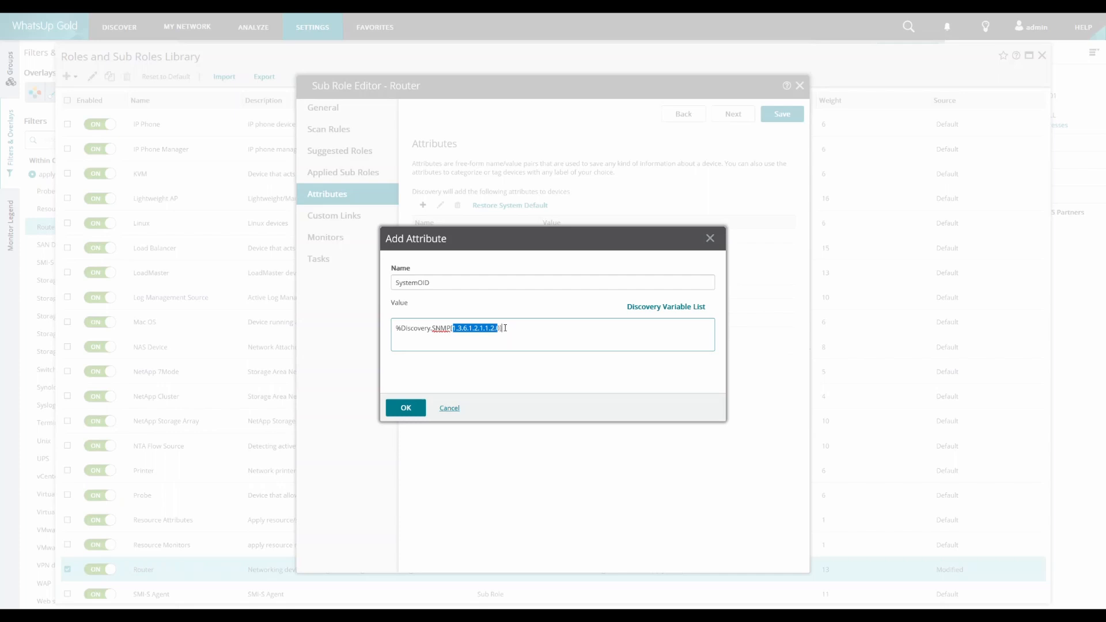
# Confirm the SystemOID attribute with the value %Discovery.SNMP[1.3.6.1.2.1.1.2.0] for the Router sub role.
pyautogui.click(501, 328)
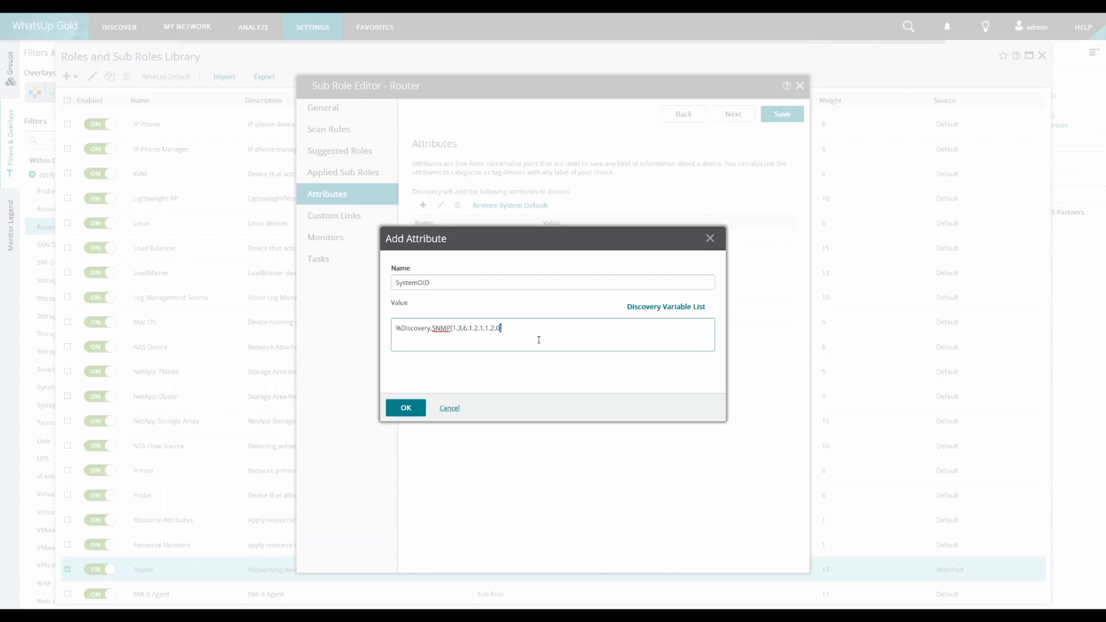
pyautogui.click(408, 409)
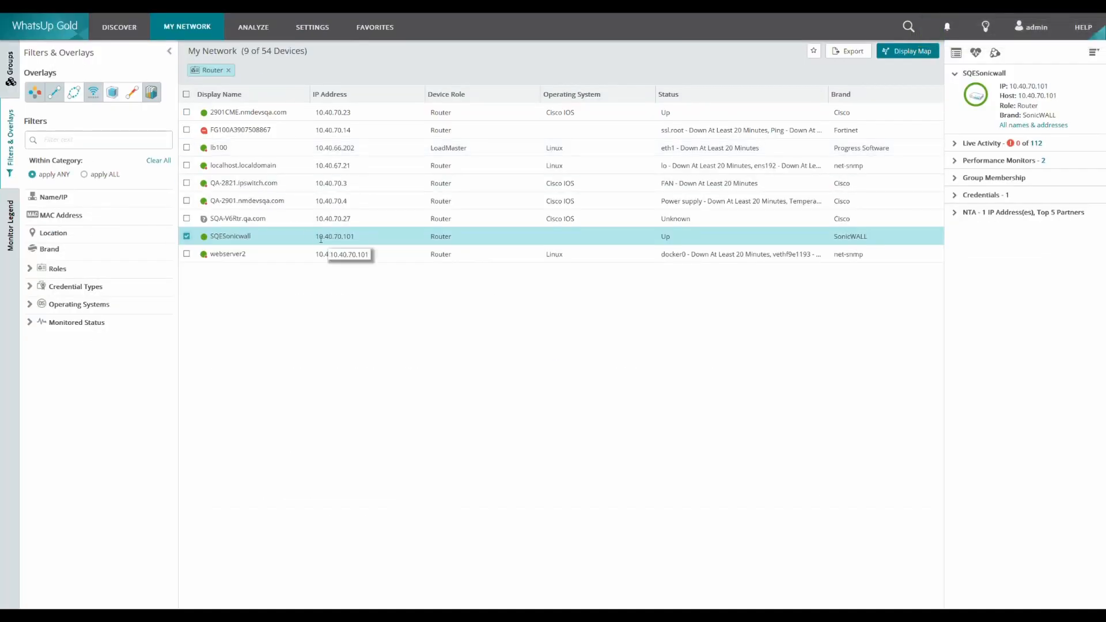
# Refresh the details of the SQESonicwall device and check the SystemOID entry among its attributes.
pyautogui.rightClick(324, 236)
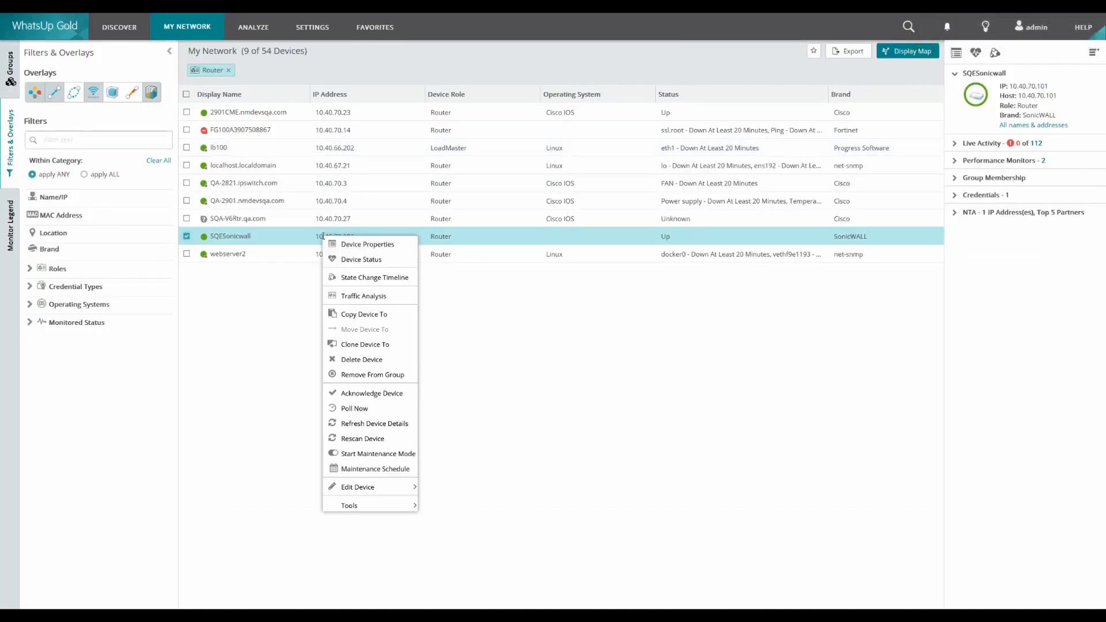
pyautogui.click(388, 425)
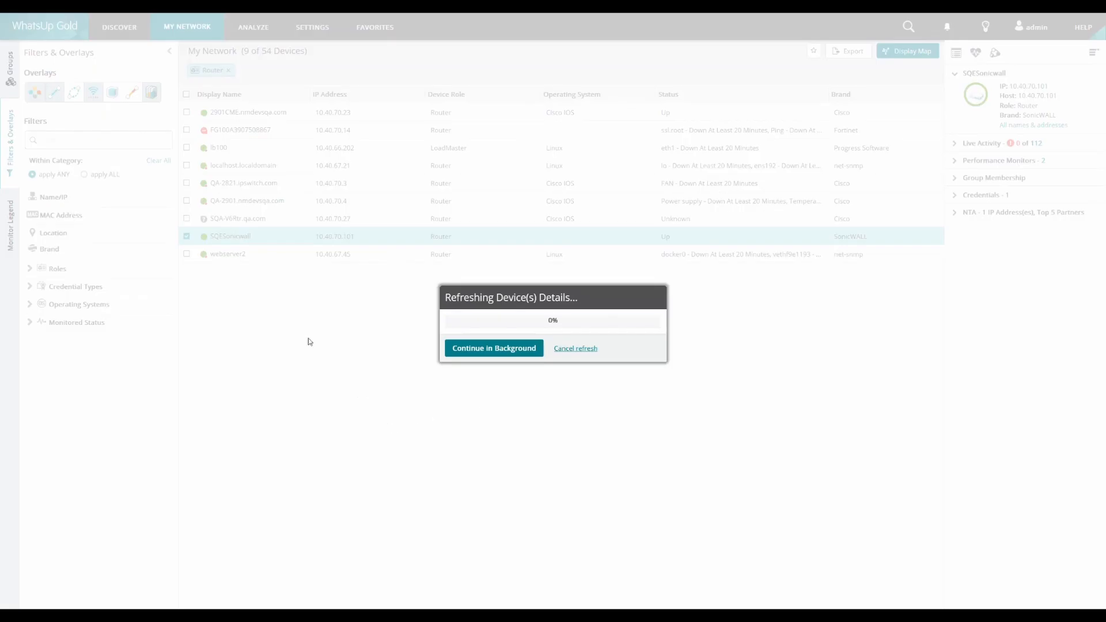
pyautogui.click(957, 54)
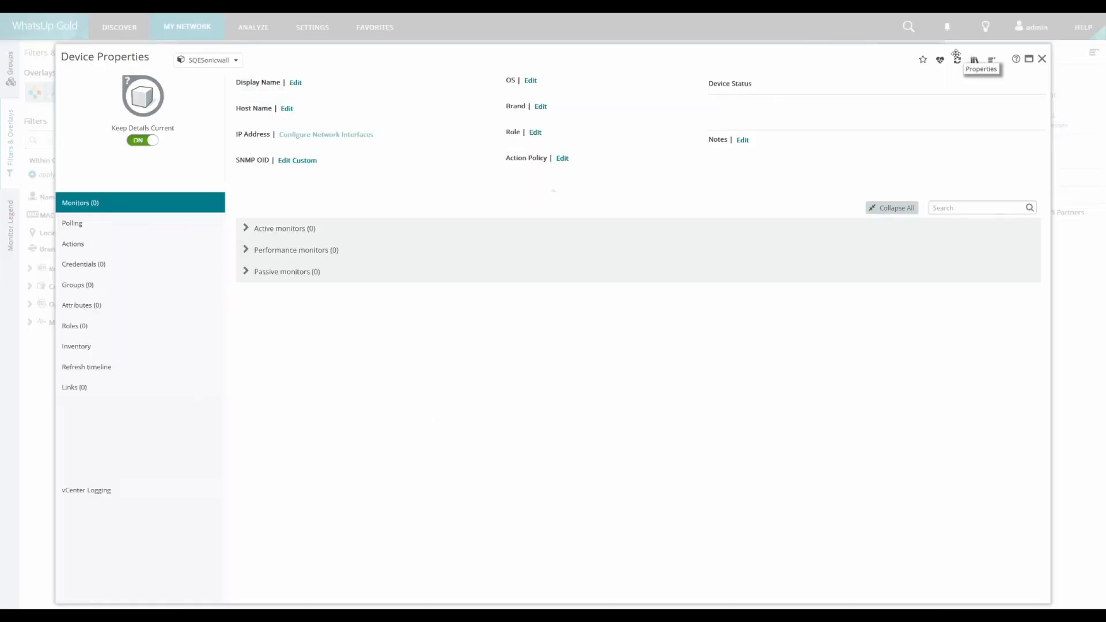
pyautogui.click(96, 312)
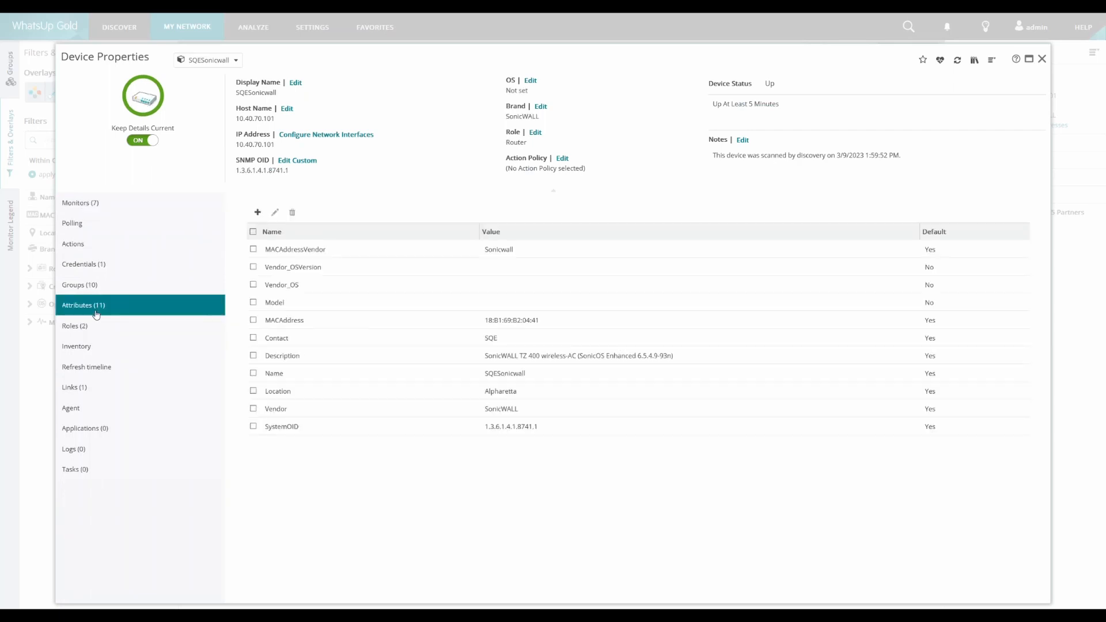
pyautogui.click(578, 430)
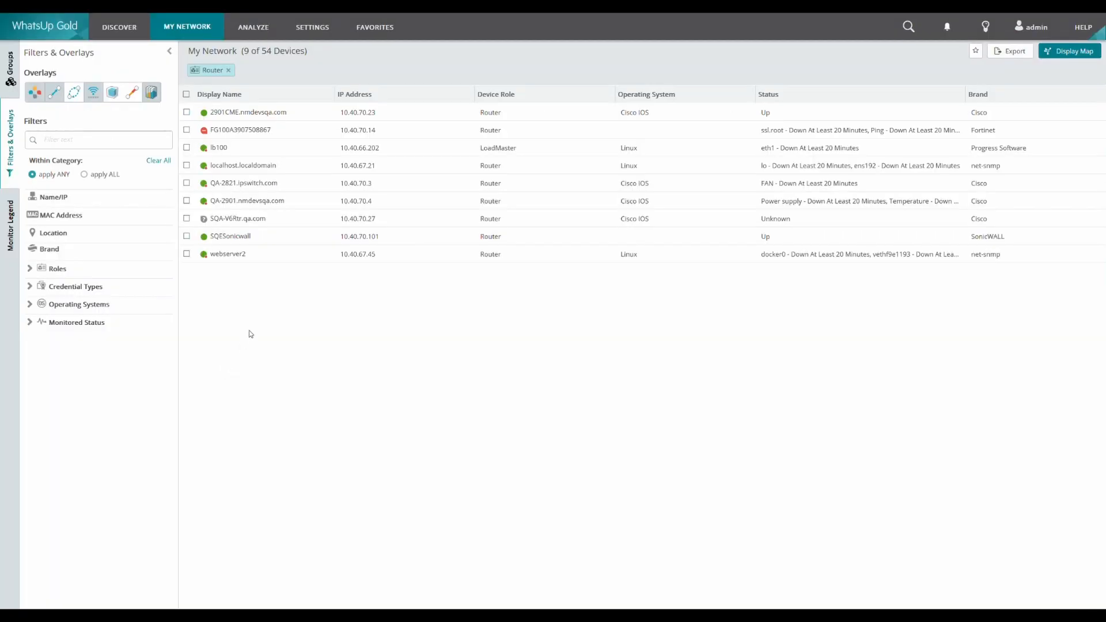
# Select all devices in the Router-filtered network list and bring up the actions available for them.
pyautogui.click(186, 94)
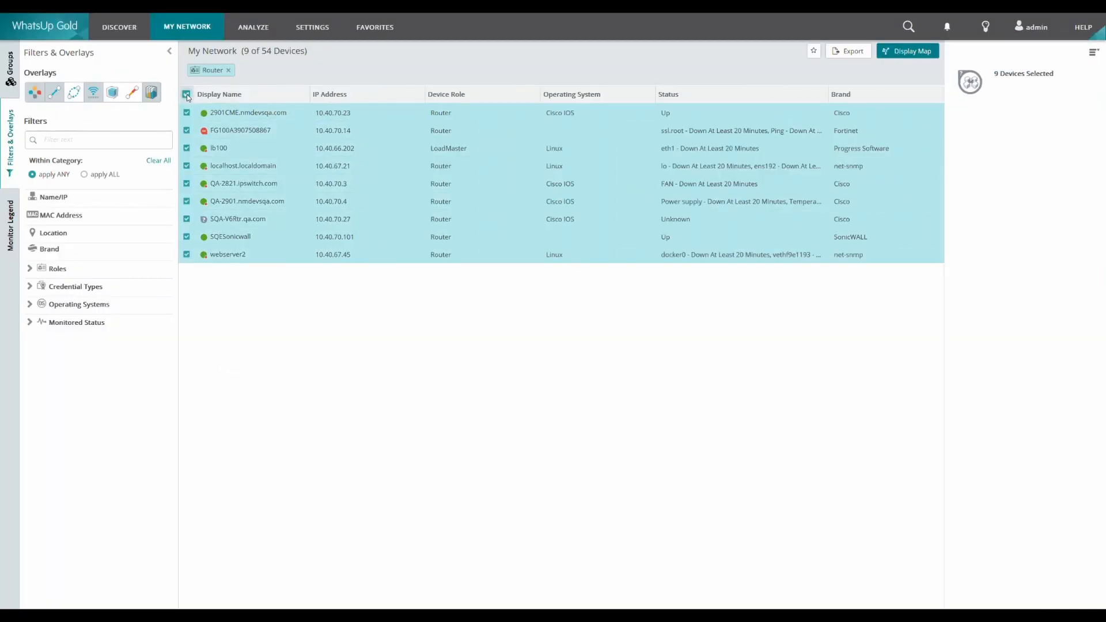
pyautogui.rightClick(465, 184)
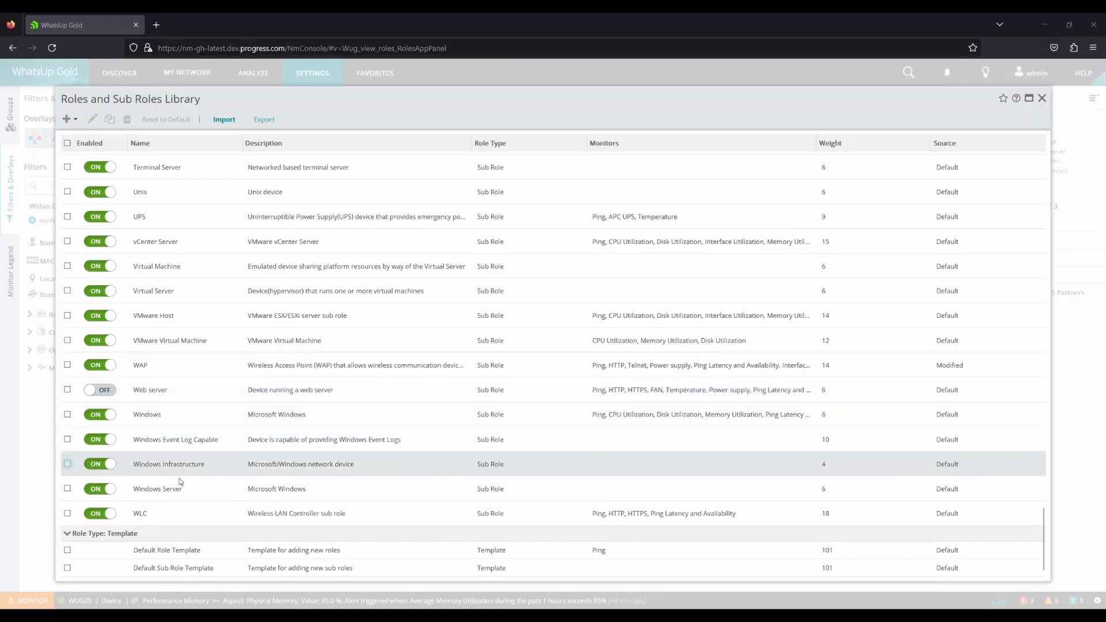
# In the Windows Server sub role, add a Computer Name attribute with the value %Discovery.WMI[\ROOT\CIMV2,select Name from Win32_ComputerSystem], and save the sub role.
pyautogui.click(179, 489)
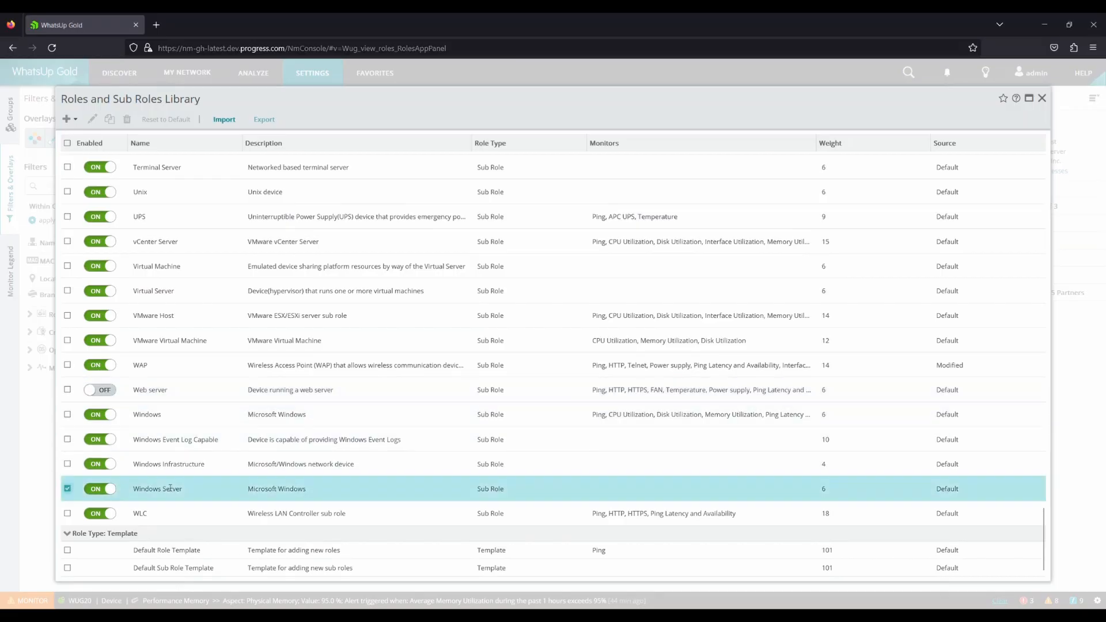
pyautogui.click(92, 122)
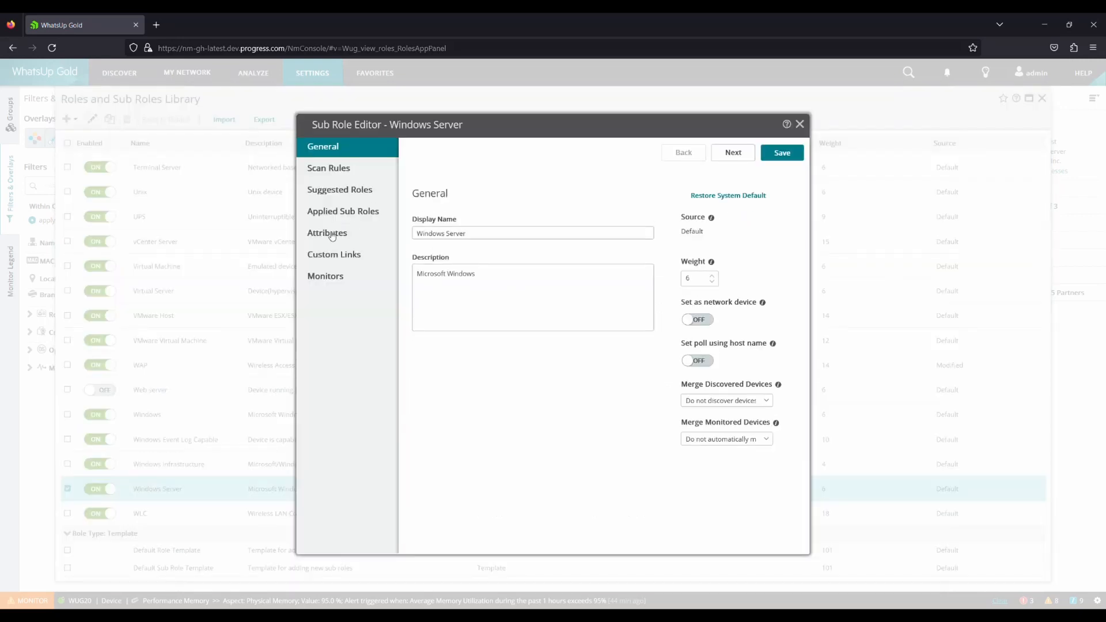
pyautogui.click(332, 235)
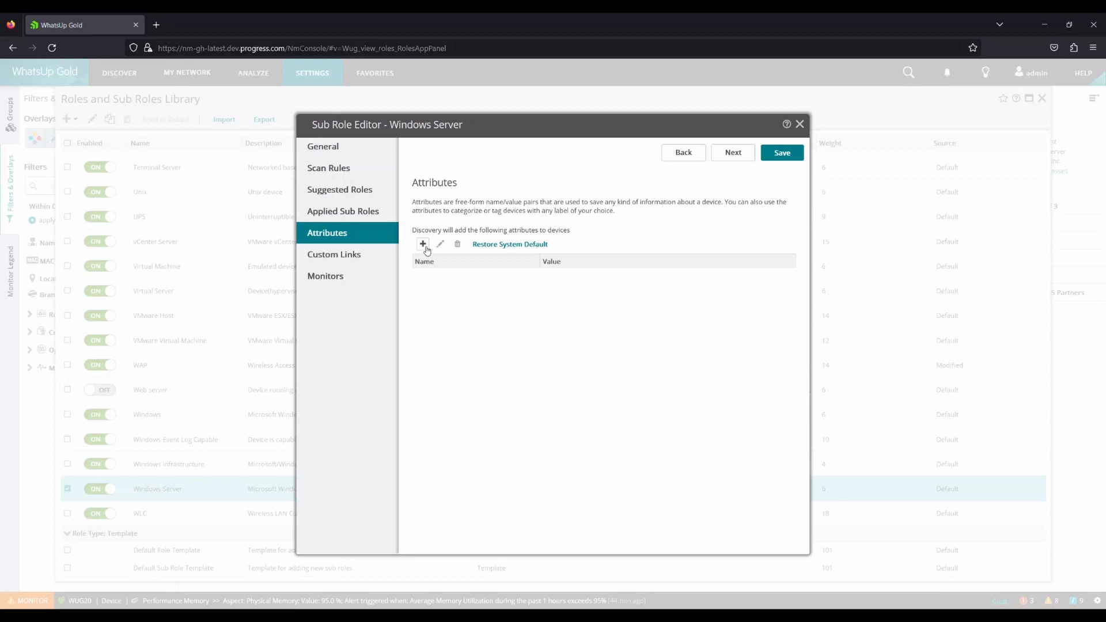
pyautogui.click(425, 247)
pyautogui.write('Computer Name')
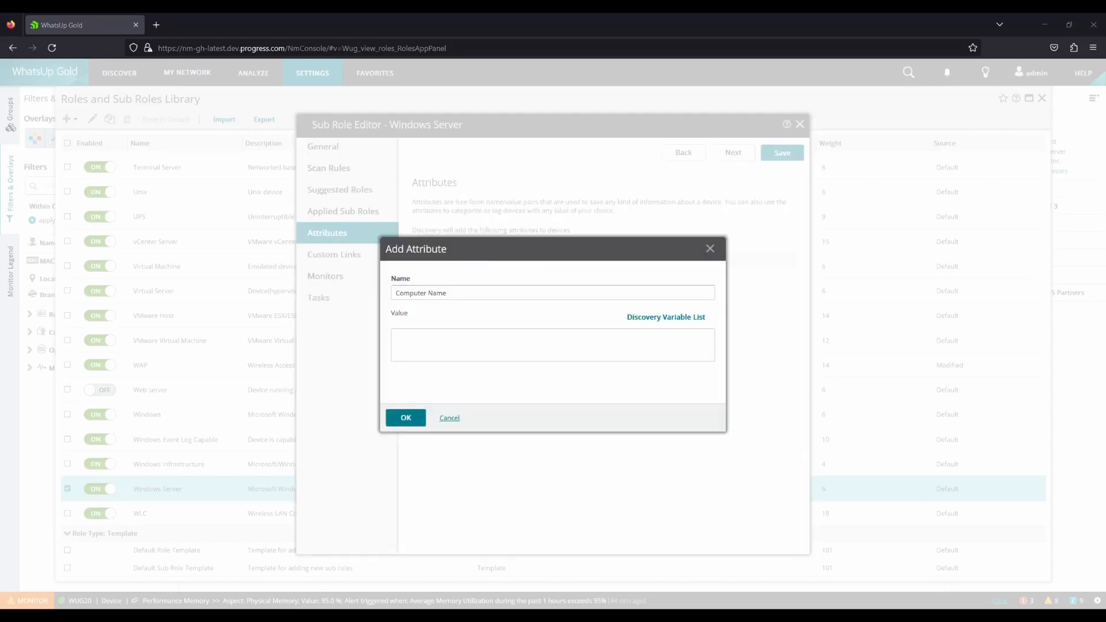
pyautogui.click(488, 348)
pyautogui.write('%Discovery.WMI|\\ROOT\\CIMV2,select Name from Win32_ComputerSystem|')
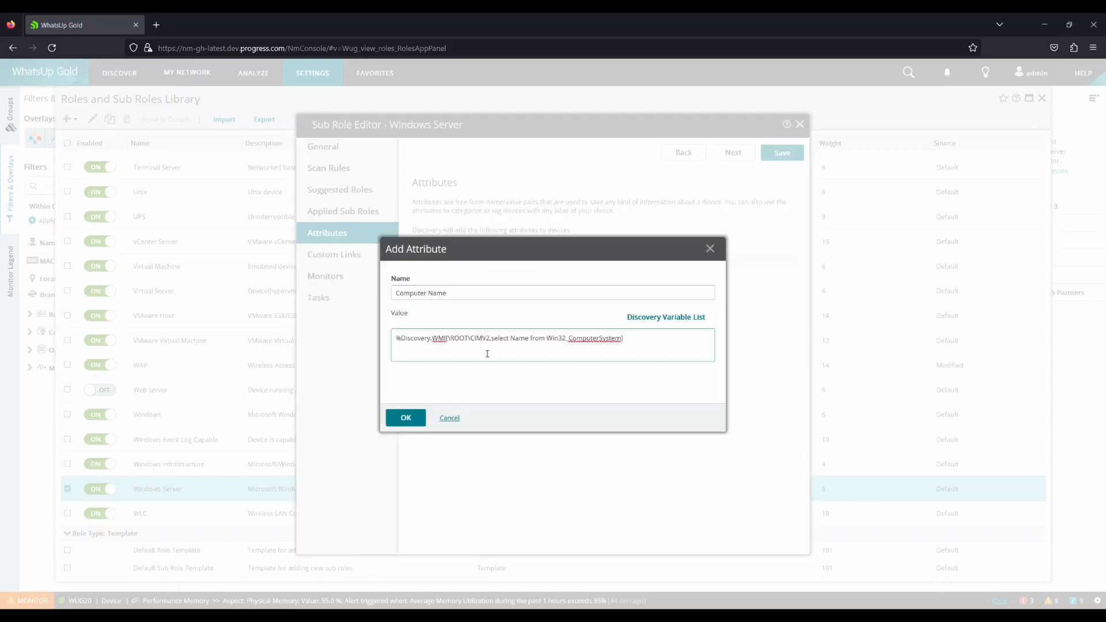
pyautogui.moveTo(395, 338); pyautogui.dragTo(446, 339)
pyautogui.click(461, 349)
pyautogui.moveTo(449, 338); pyautogui.dragTo(491, 339)
pyautogui.moveTo(492, 339); pyautogui.dragTo(623, 340)
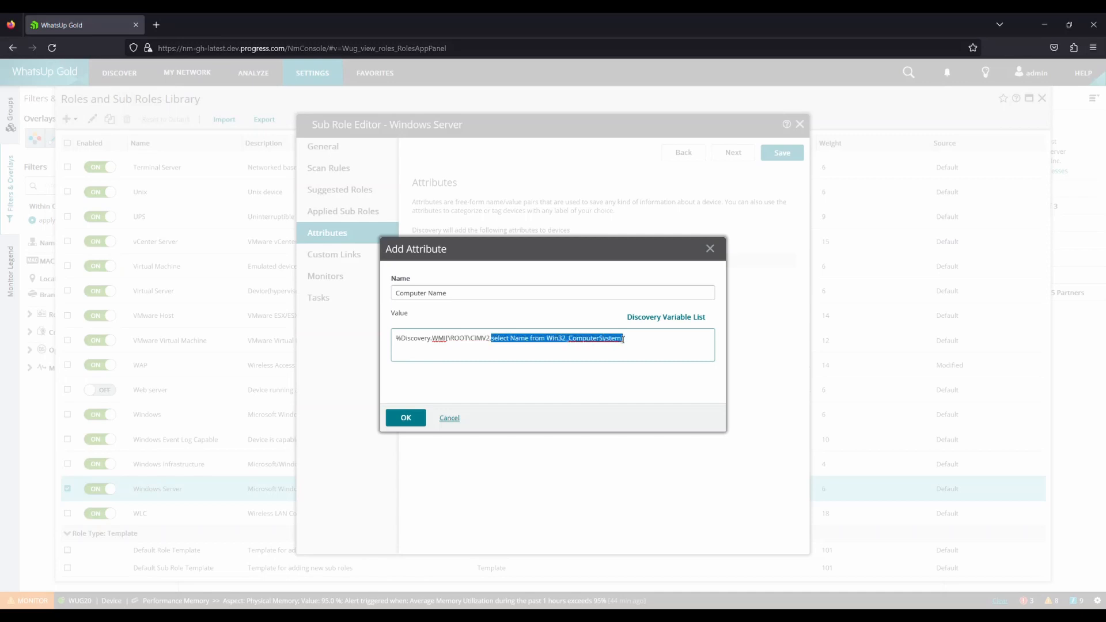
pyautogui.click(419, 422)
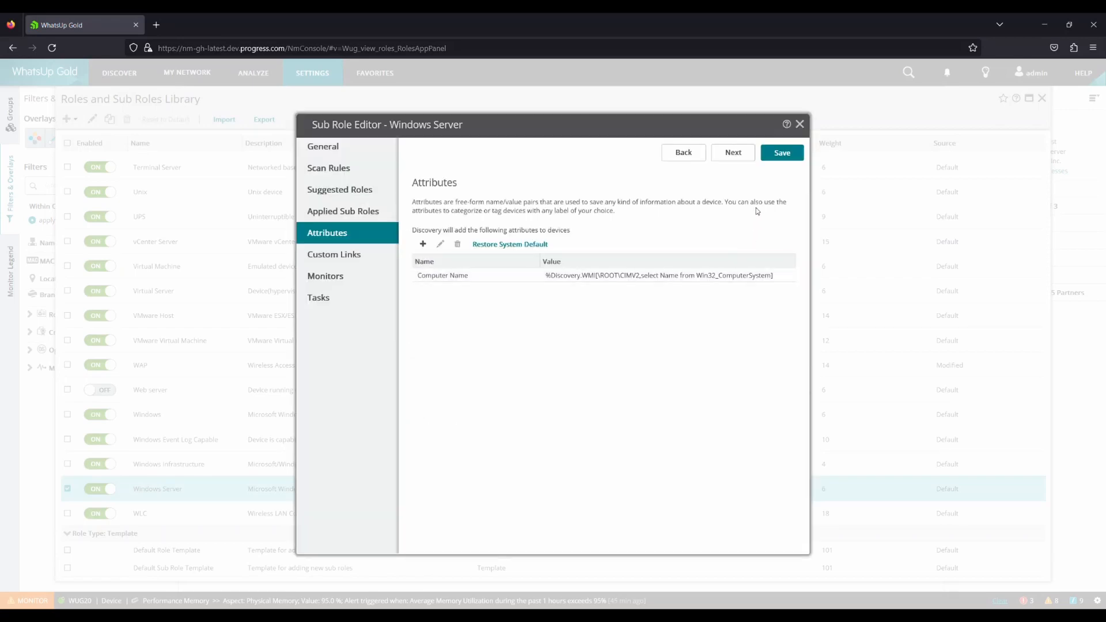
pyautogui.click(783, 153)
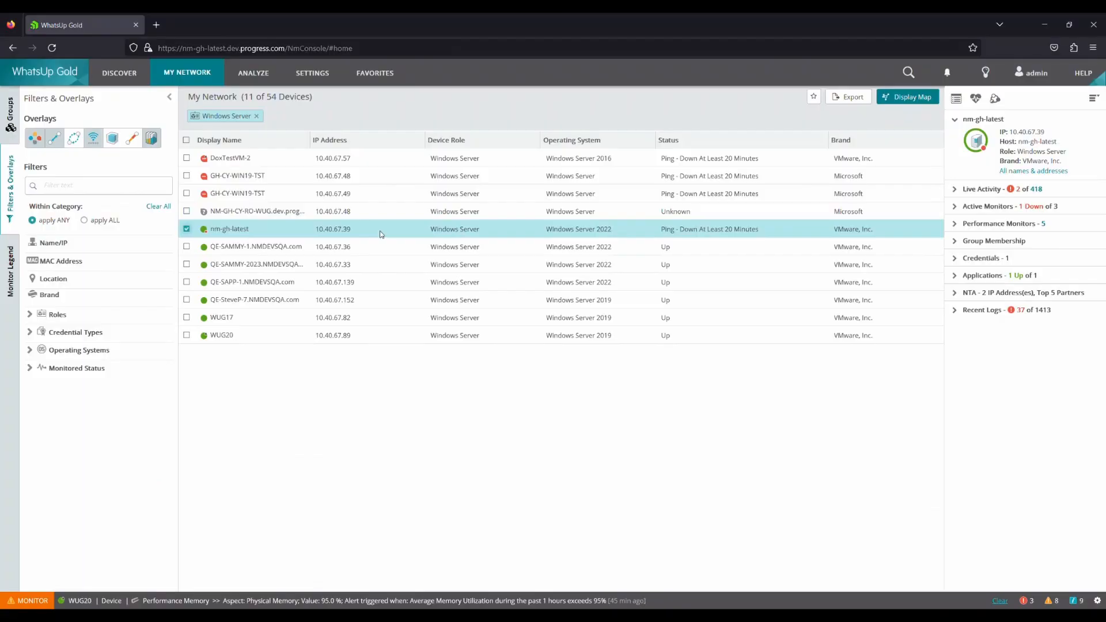
# Refresh the details of the nm-gh-latest device and check the Computer Name entry among its attributes.
pyautogui.rightClick(380, 235)
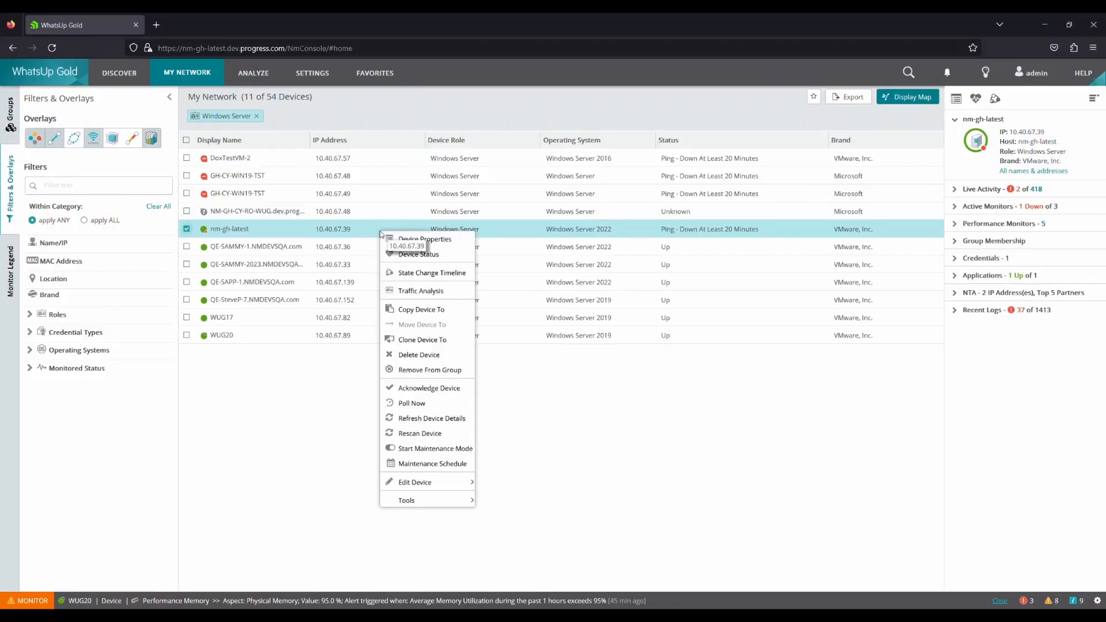
pyautogui.click(452, 421)
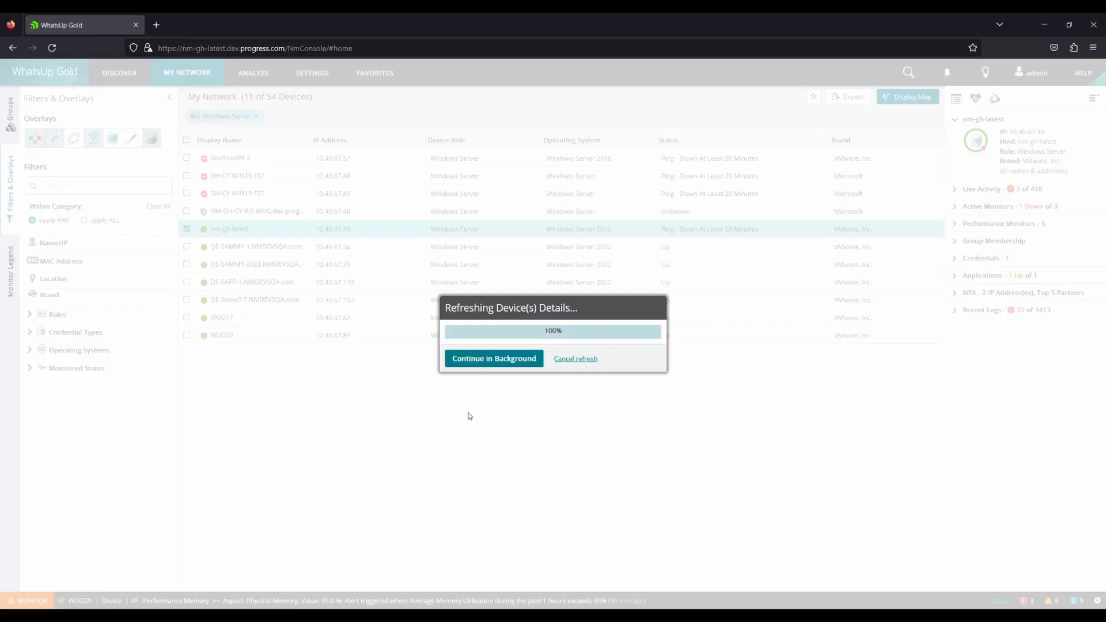
pyautogui.click(958, 100)
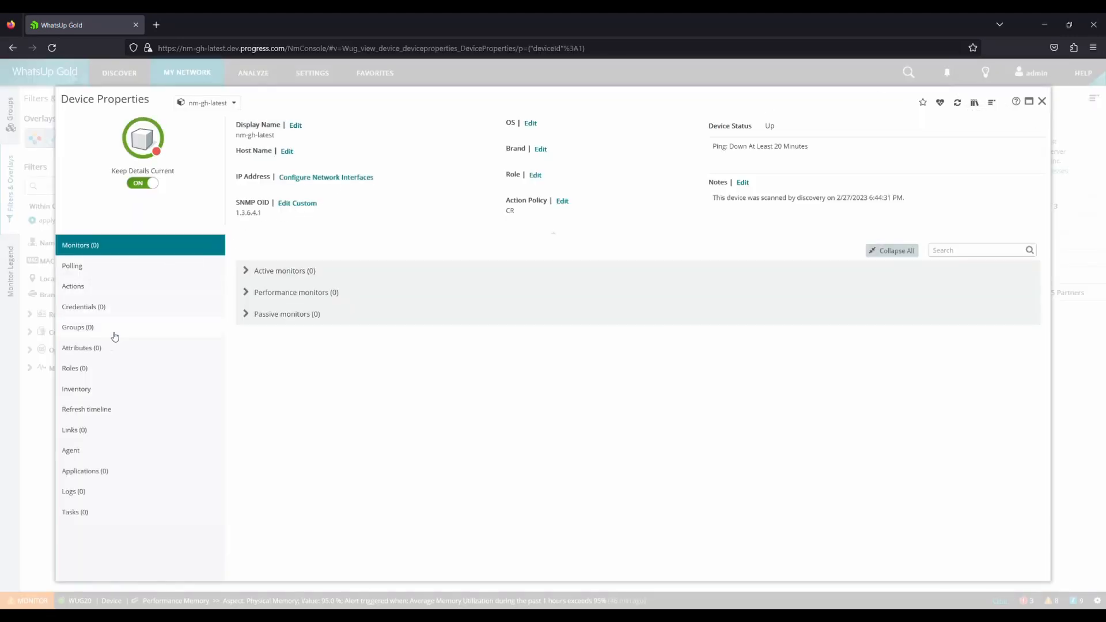
pyautogui.click(103, 351)
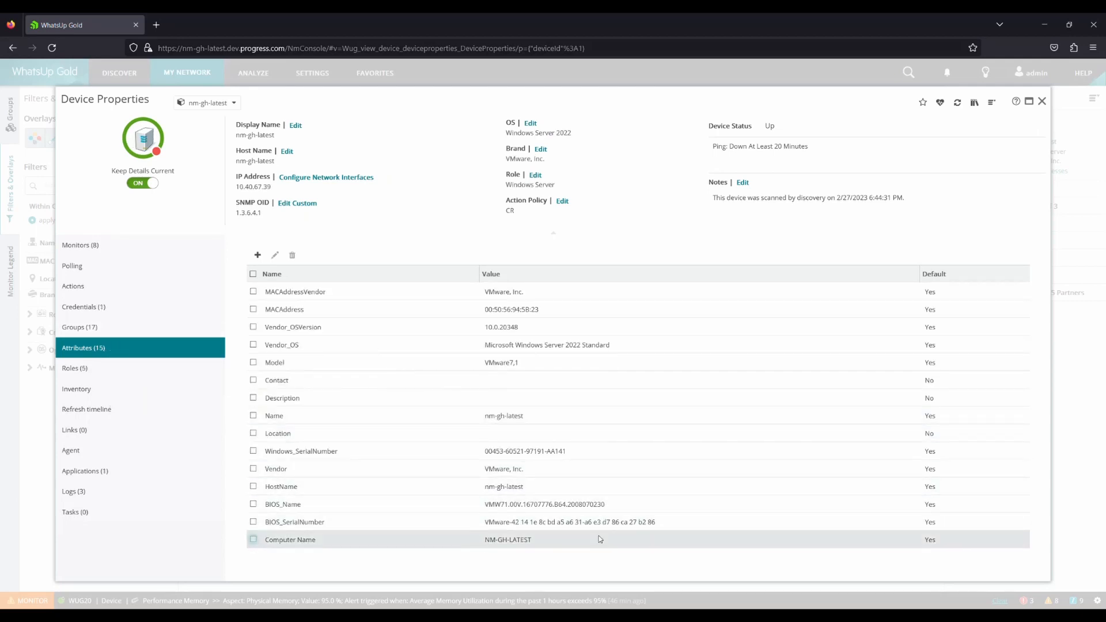
pyautogui.click(591, 544)
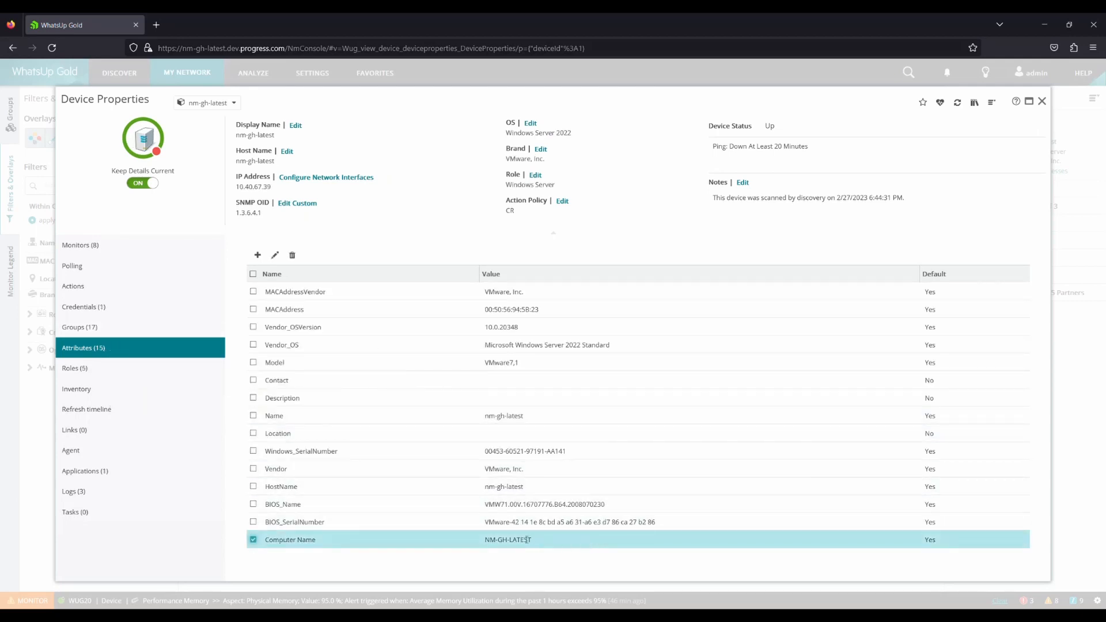
pyautogui.moveTo(526, 539); pyautogui.dragTo(487, 542)
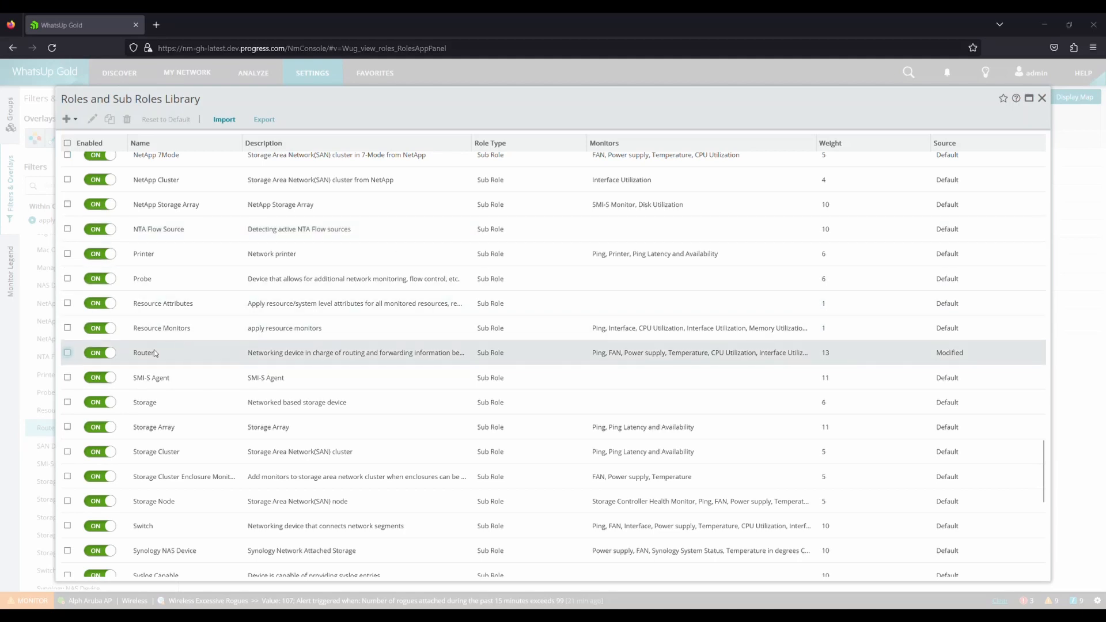
# In the Router sub role, add an attribute named SNMP OID InfoSet with the value %discovery.infoset[system/system/system-oid].
pyautogui.click(156, 354)
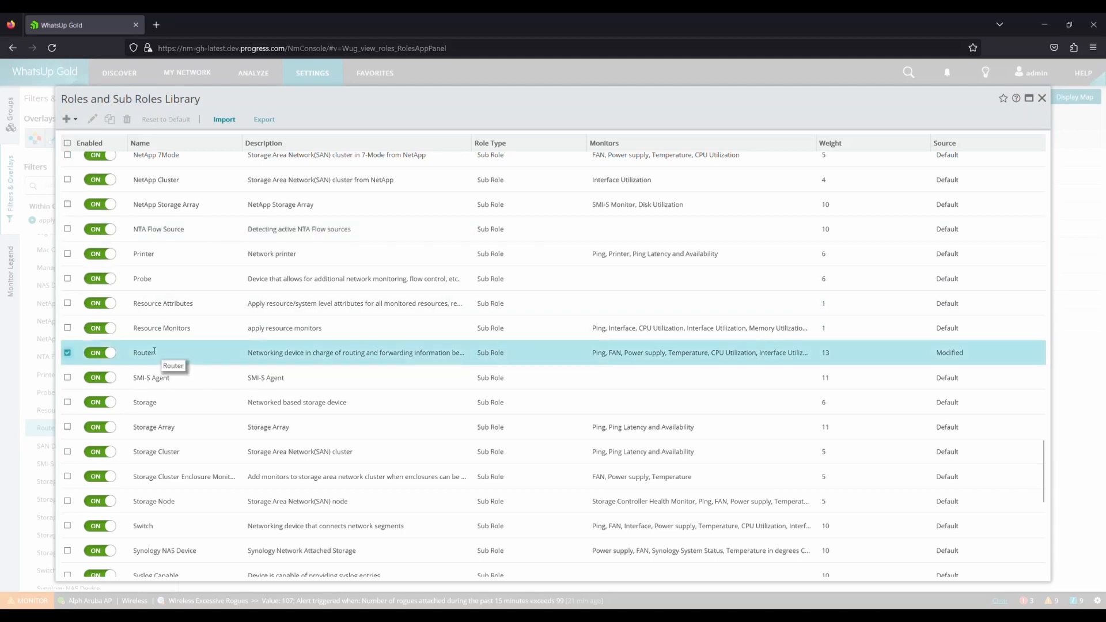
pyautogui.click(91, 123)
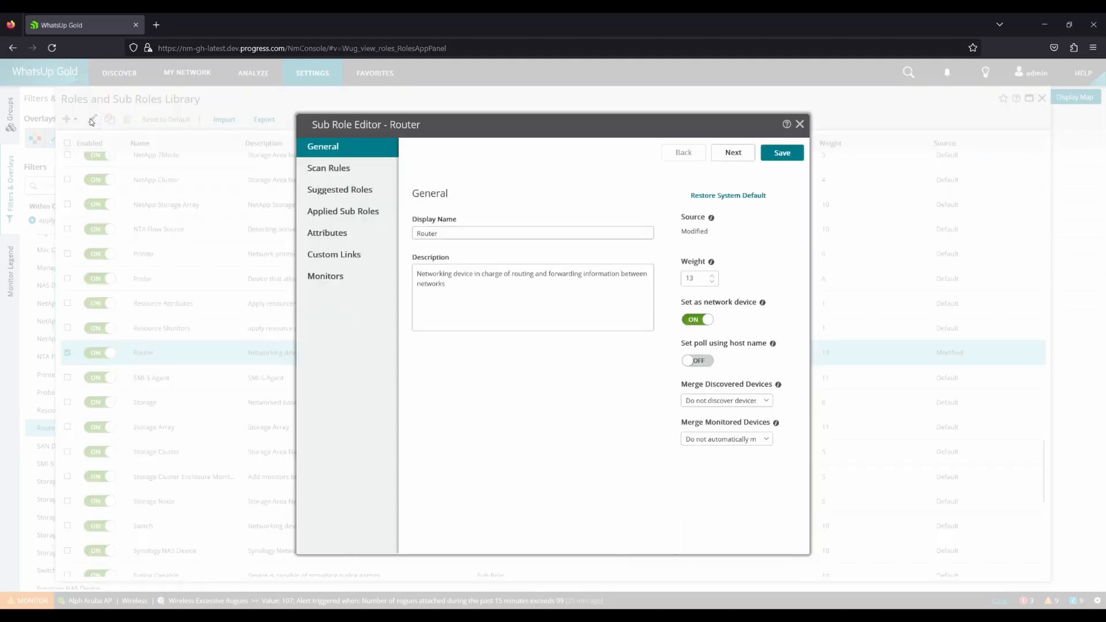
pyautogui.click(347, 232)
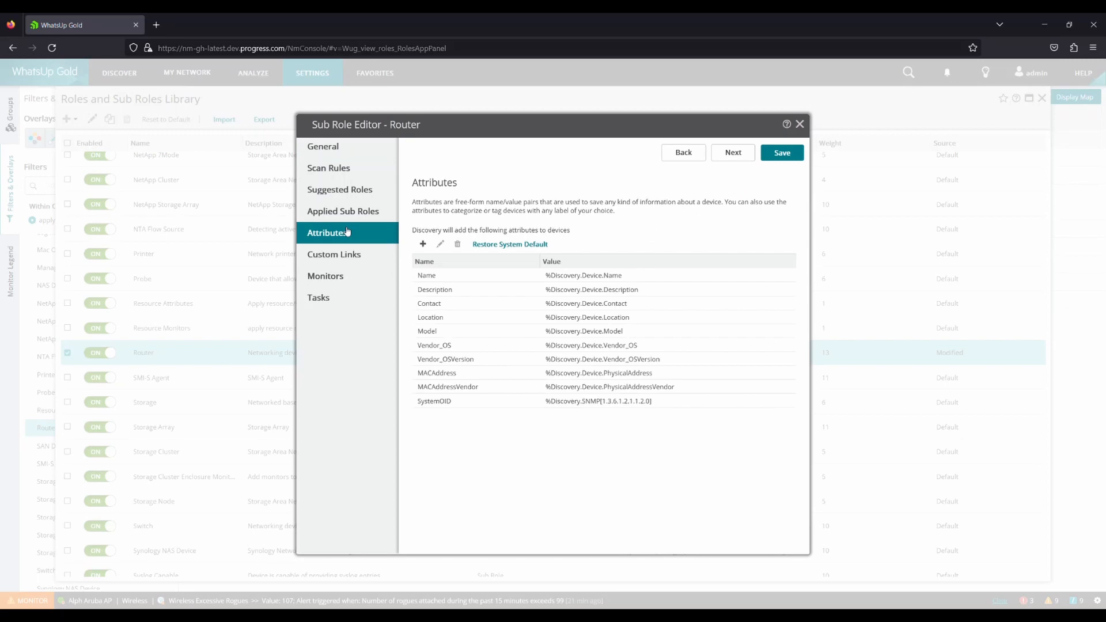
pyautogui.click(421, 243)
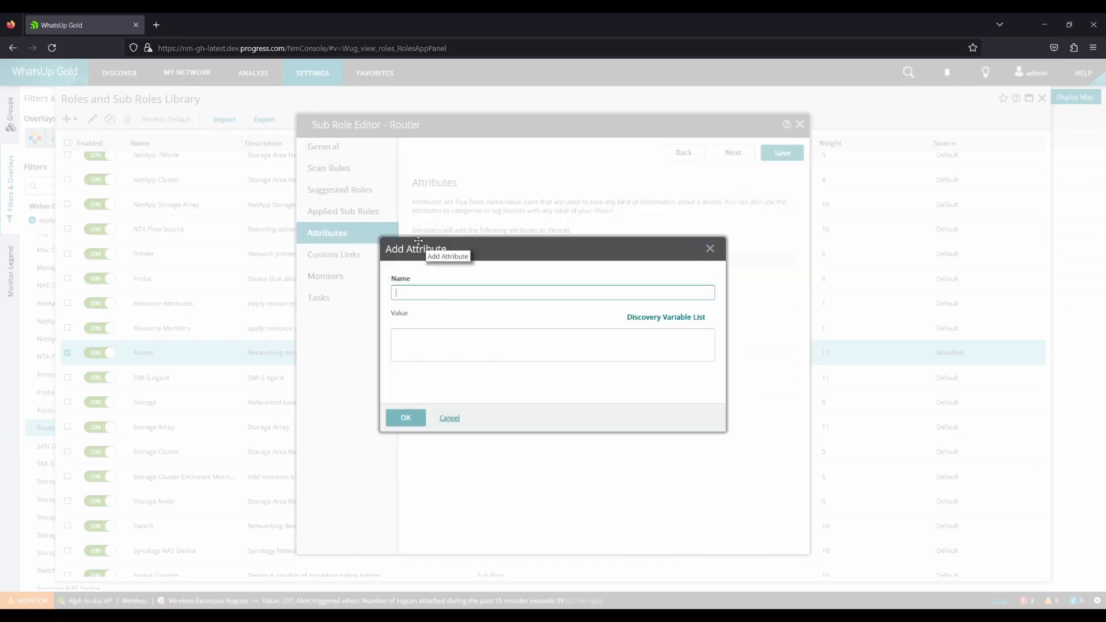
pyautogui.write('SNMP OID InfoSet')
pyautogui.click(442, 340)
pyautogui.write('%discovery.Infoset(system/system/system-oid)')
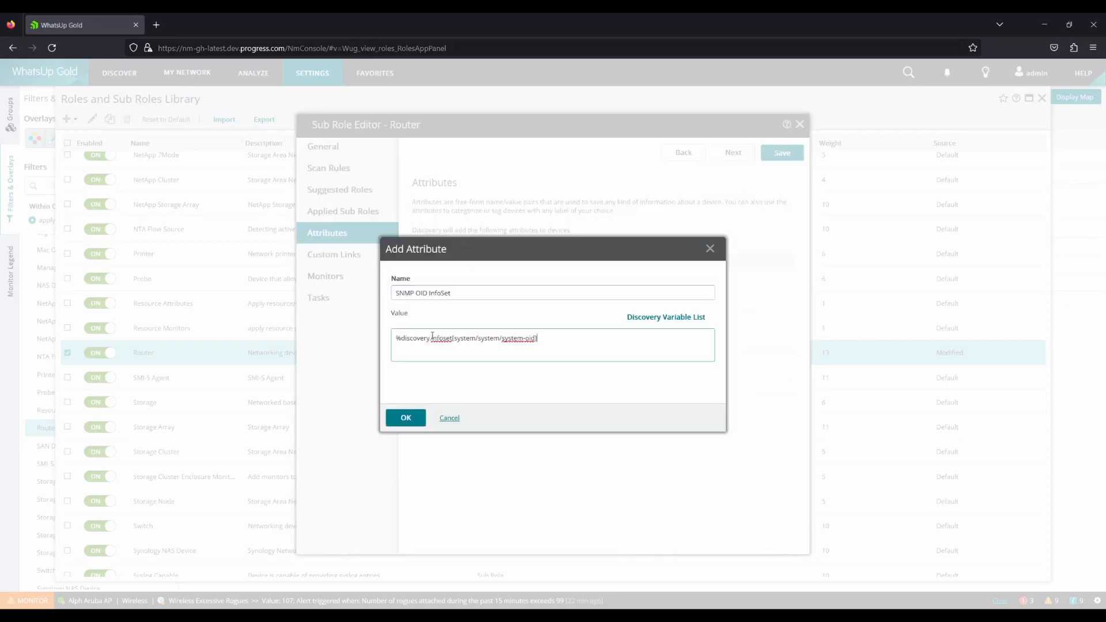
pyautogui.moveTo(396, 339); pyautogui.dragTo(452, 339)
pyautogui.moveTo(453, 338); pyautogui.dragTo(533, 340)
pyautogui.click(455, 337)
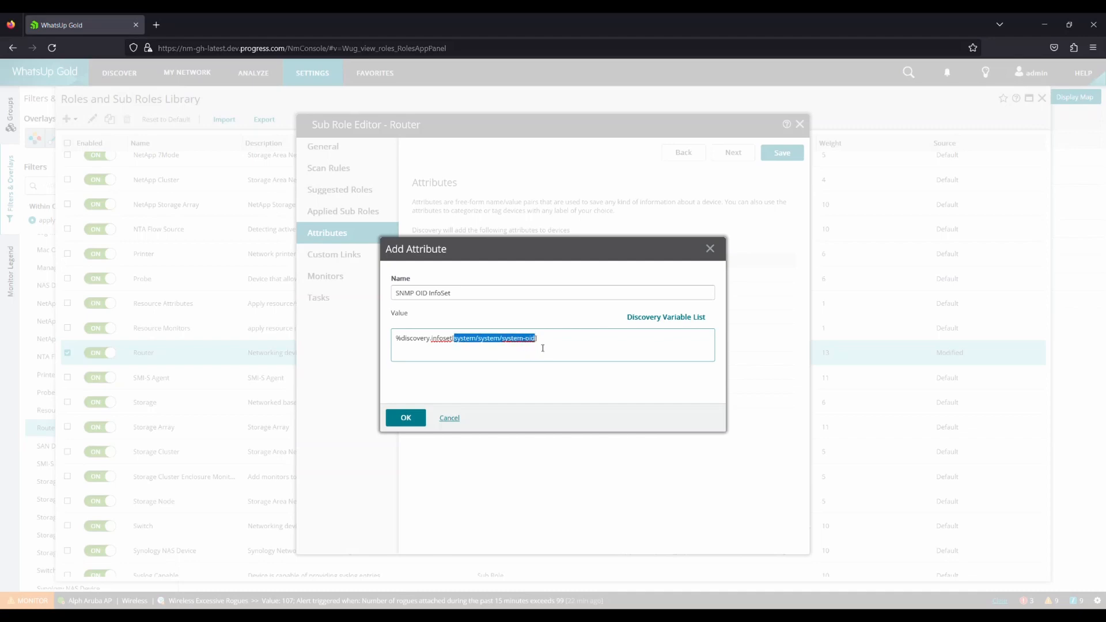
pyautogui.click(537, 338)
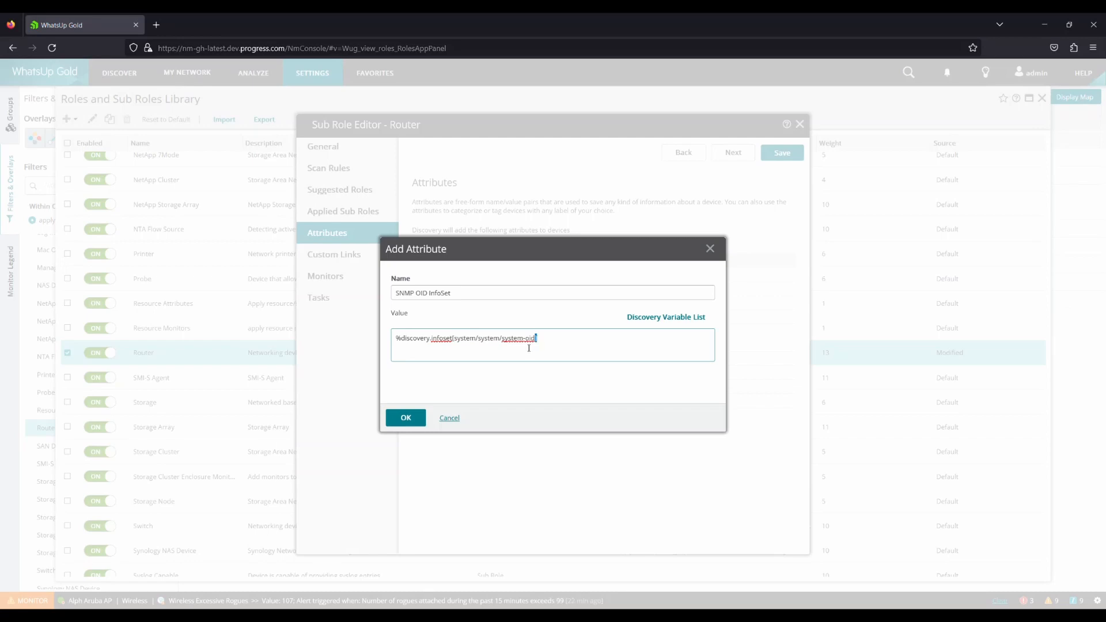
pyautogui.click(403, 418)
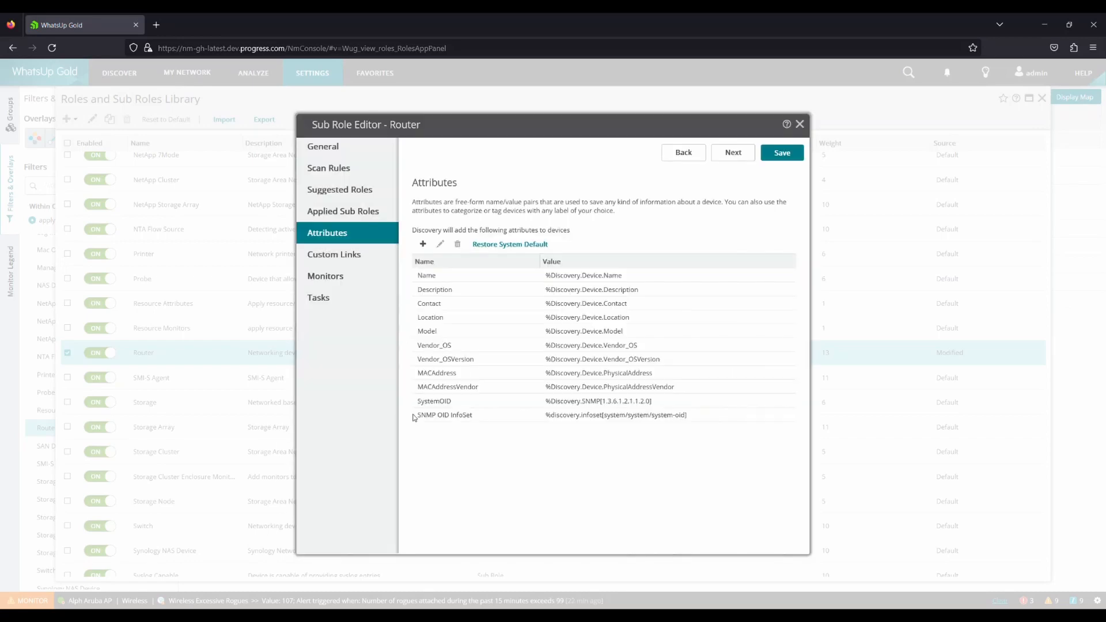
# In the Router sub role, add an attribute named IP Address - InfoSet with the value %discovery.infoset[device-details/device-details/ip], and save the sub role.
pyautogui.click(423, 244)
pyautogui.click(418, 343)
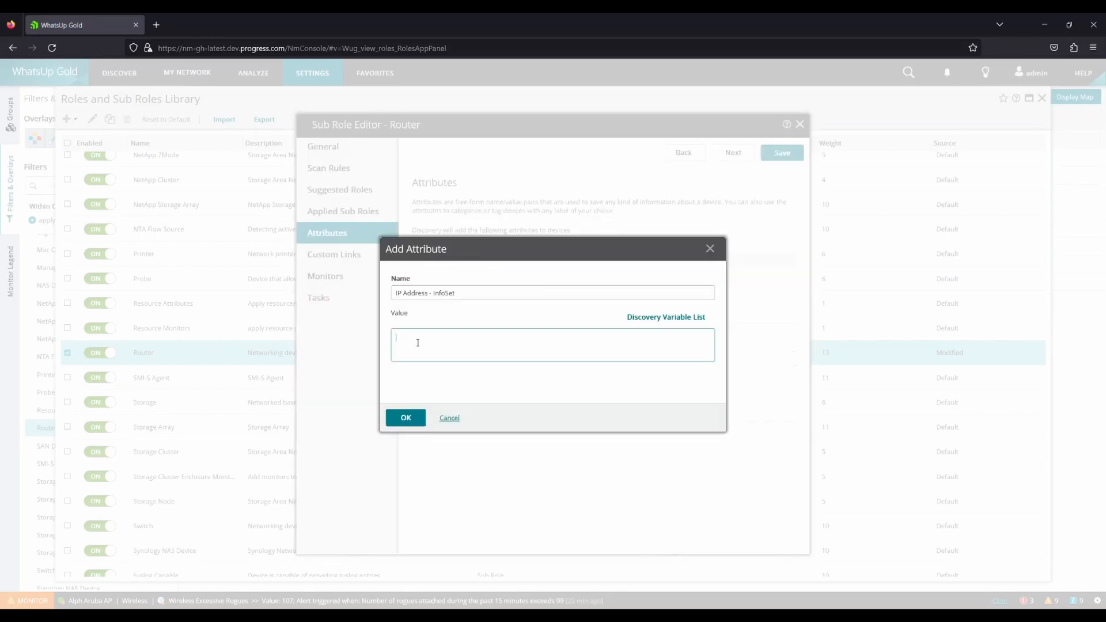
pyautogui.write('%discovery.infoset(device-details/device-details/ip)')
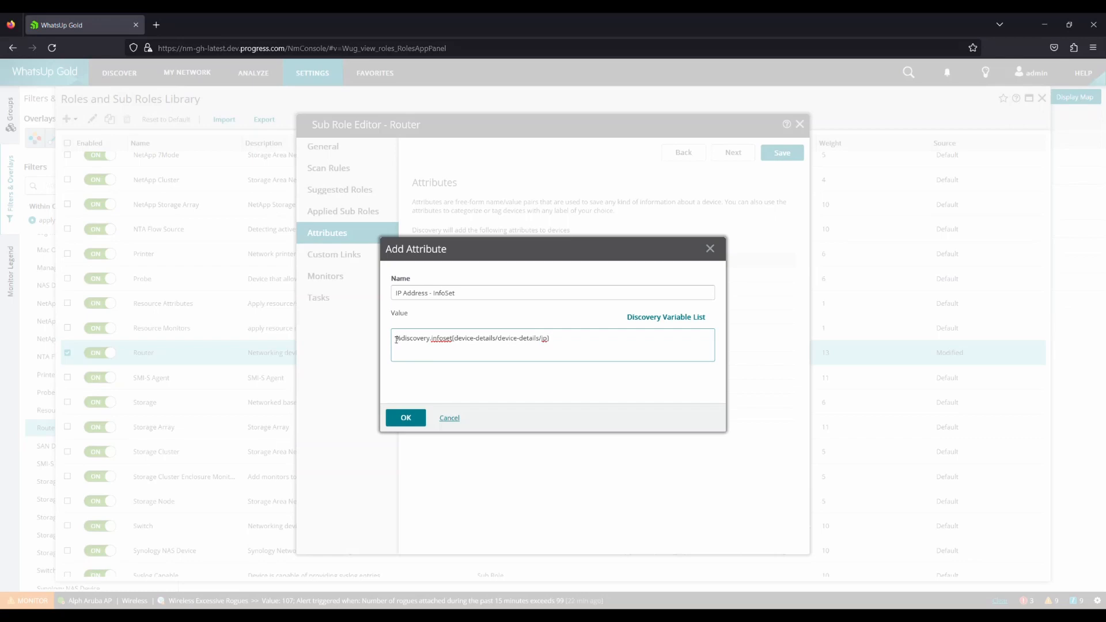
pyautogui.moveTo(419, 340); pyautogui.dragTo(455, 340)
pyautogui.moveTo(455, 340); pyautogui.dragTo(548, 341)
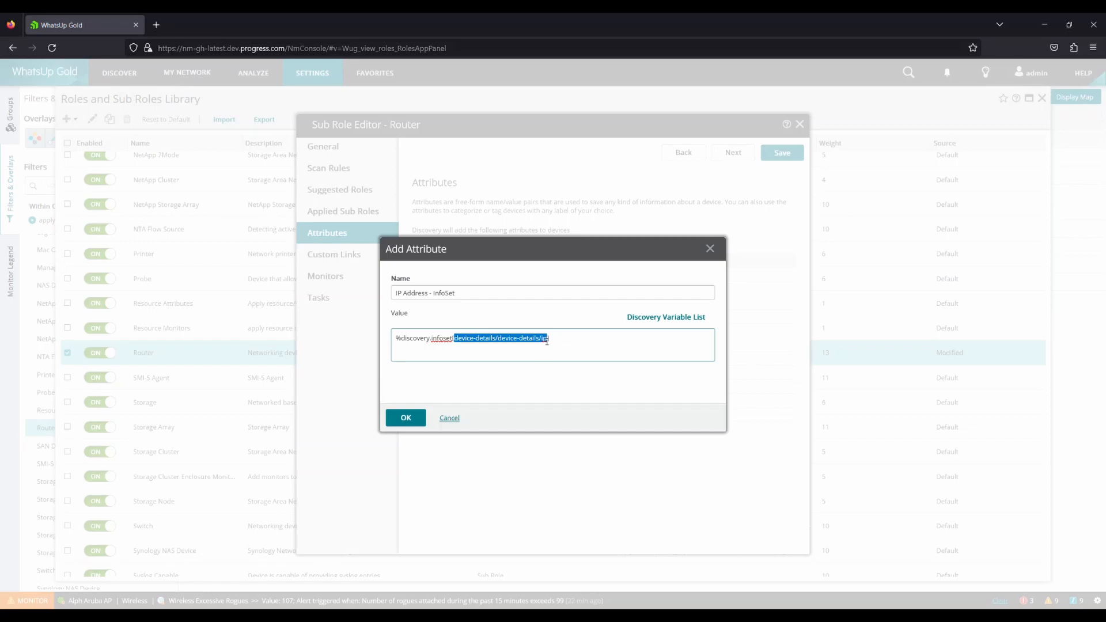
pyautogui.click(554, 339)
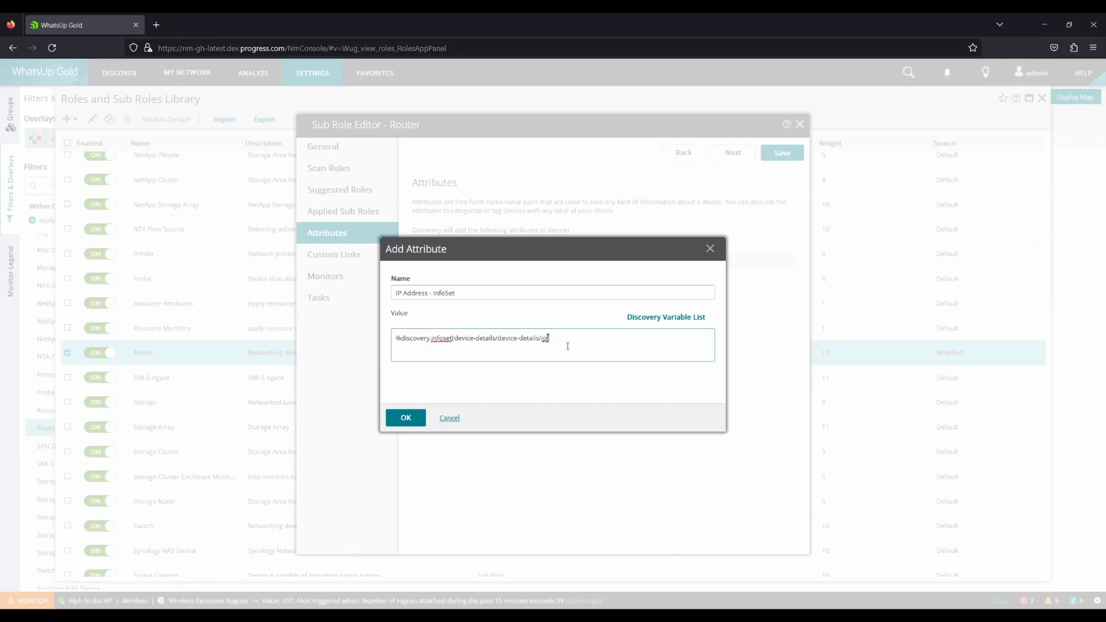
pyautogui.click(416, 418)
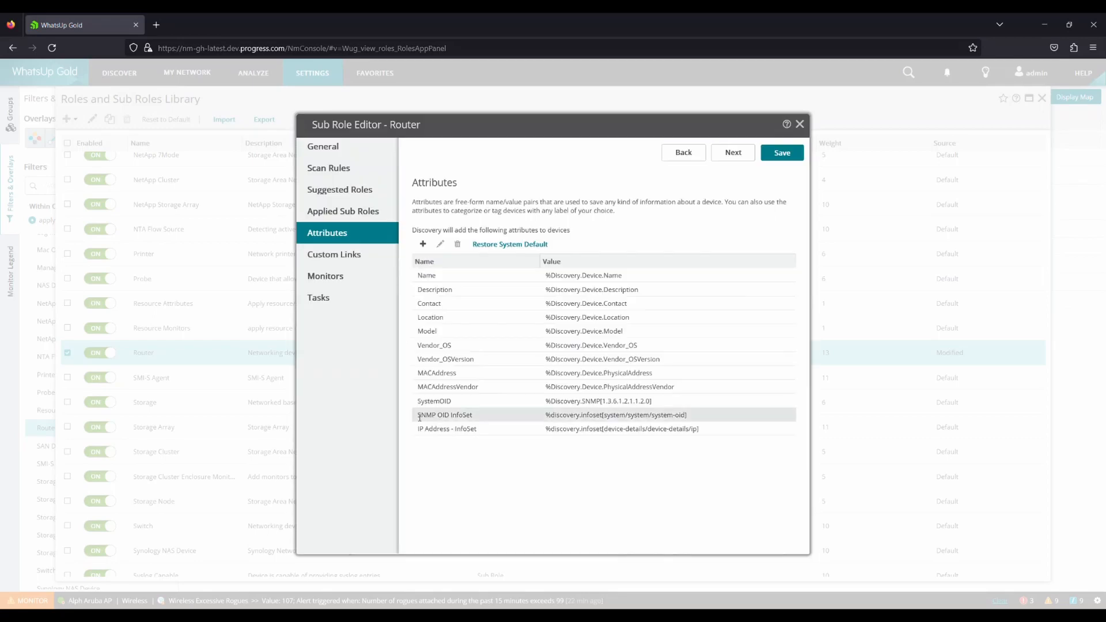
pyautogui.click(423, 429)
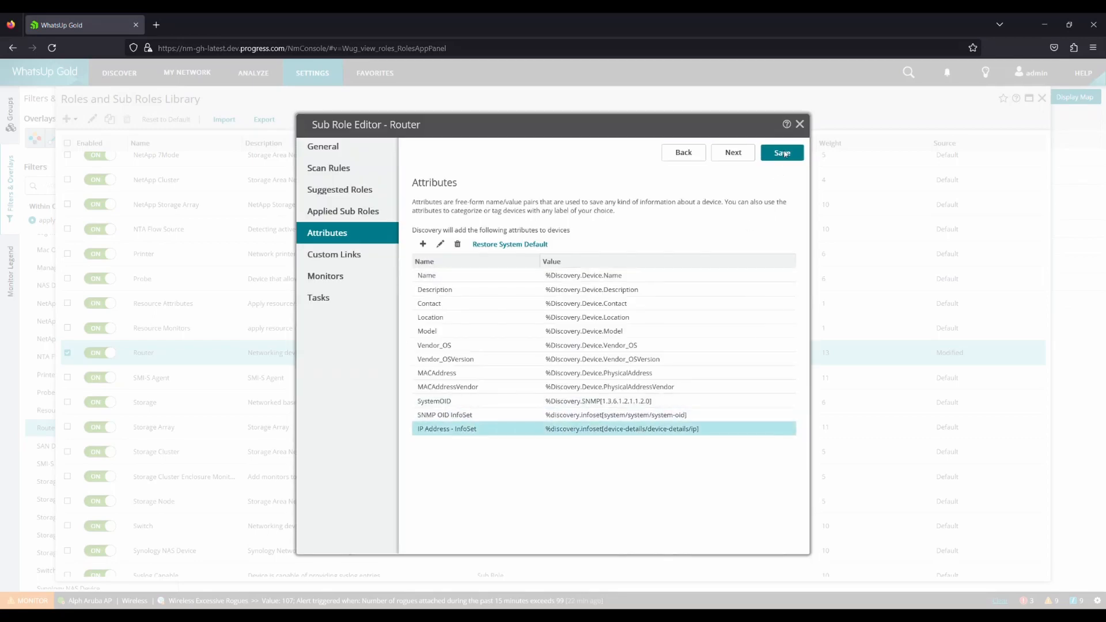
pyautogui.click(783, 152)
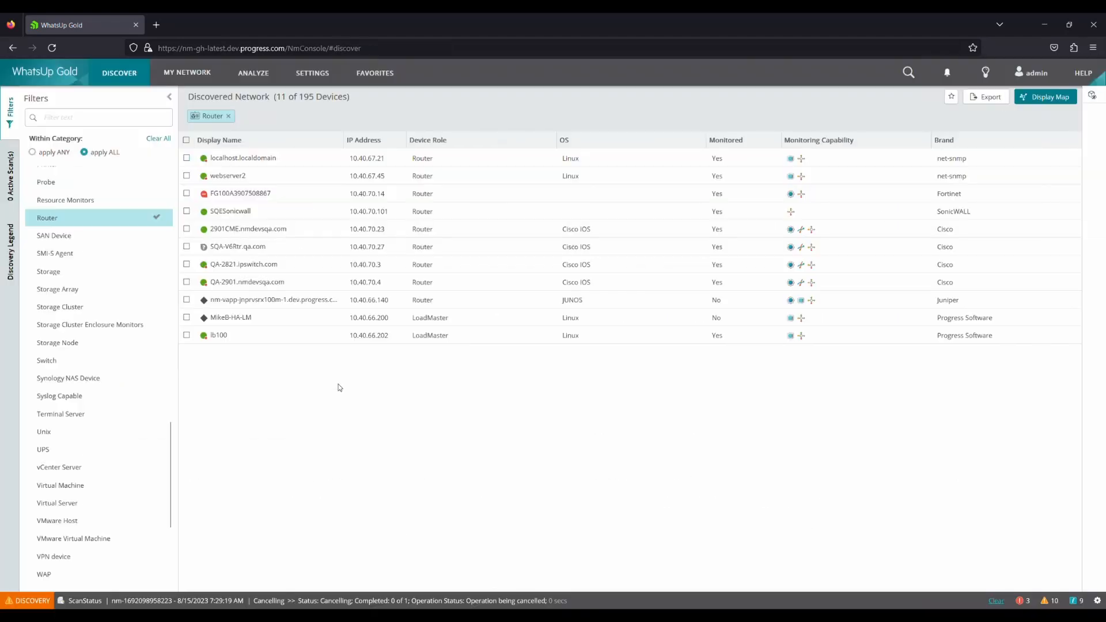
# Update monitoring for the discovered SQESonicwall router, keeping Discovered Devices as the destination group.
pyautogui.click(288, 217)
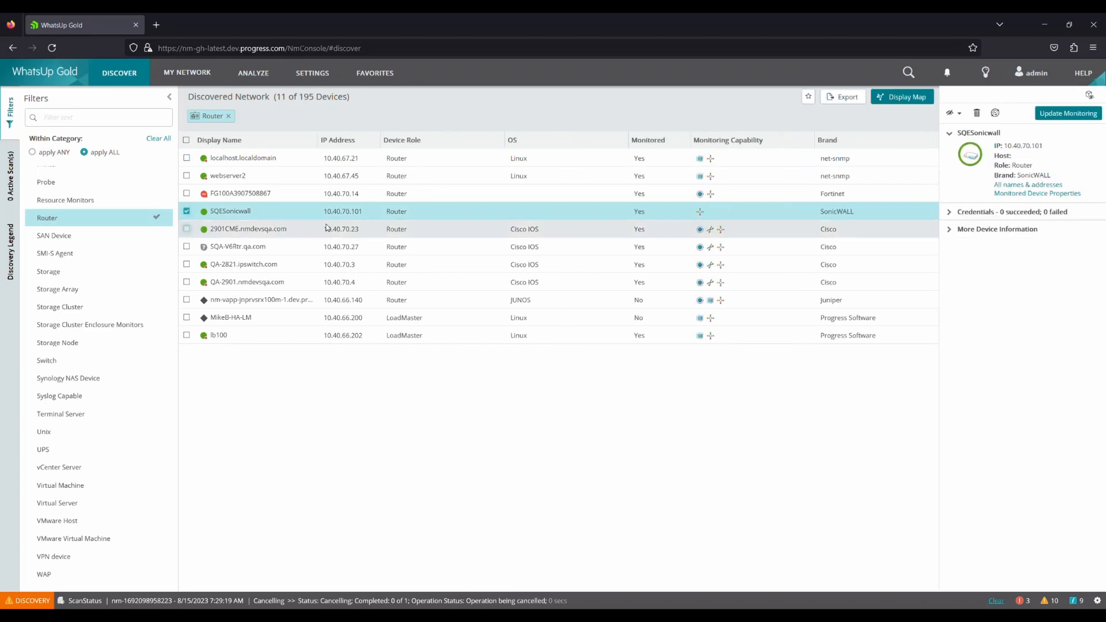
pyautogui.click(1087, 115)
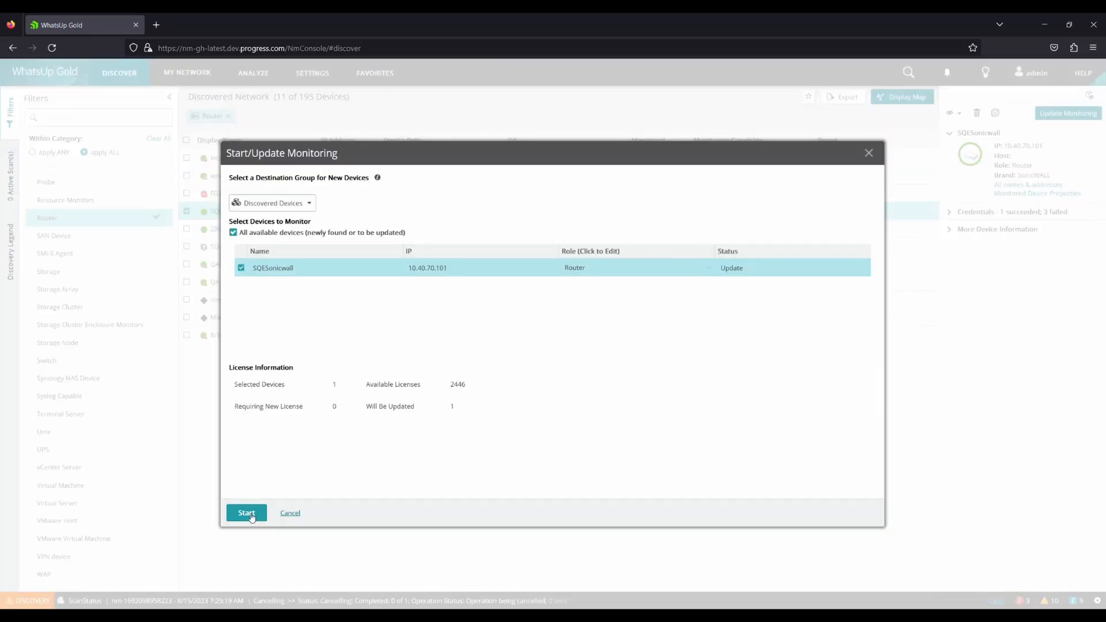
pyautogui.click(247, 514)
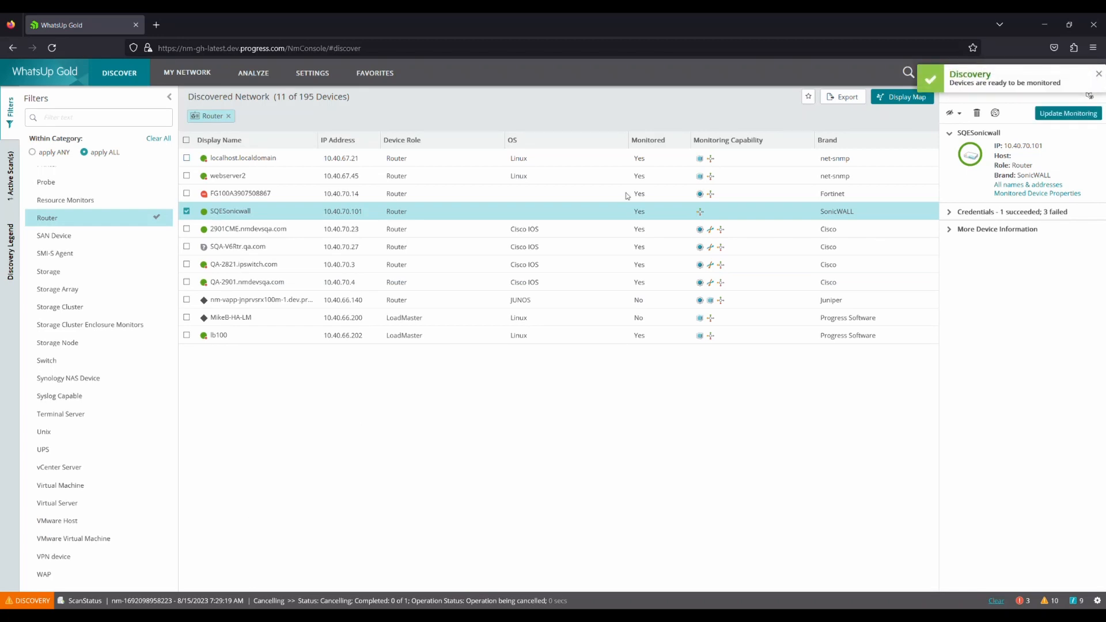
# Open the properties of SQESonicwall in My Network and check its SNMP OID InfoSet and IP Address - InfoSet attributes.
pyautogui.click(187, 72)
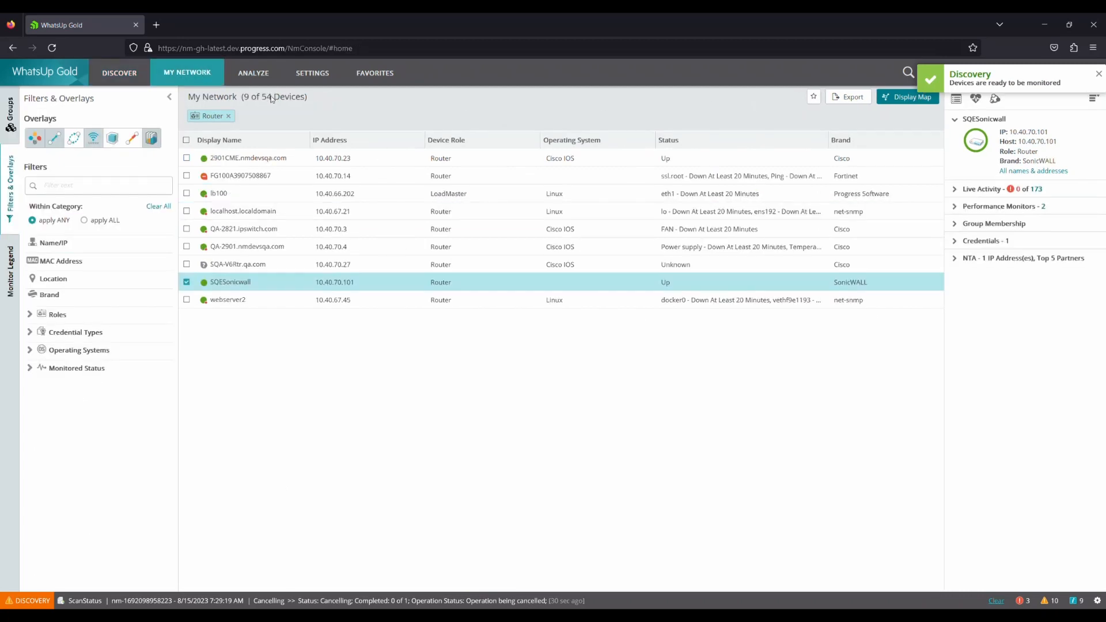
pyautogui.click(986, 118)
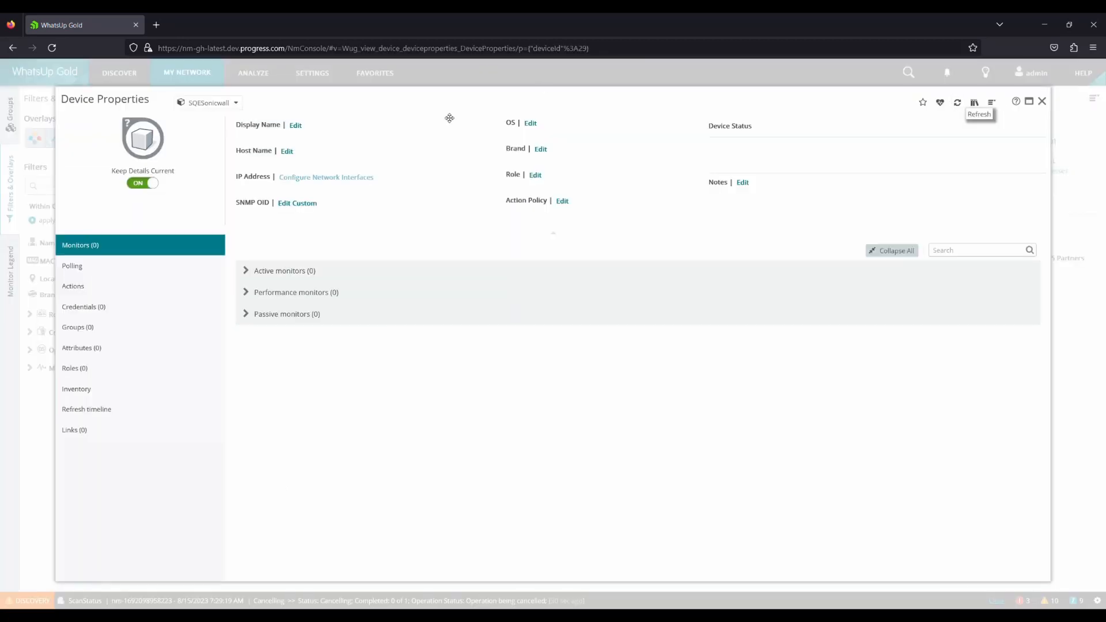
pyautogui.click(100, 348)
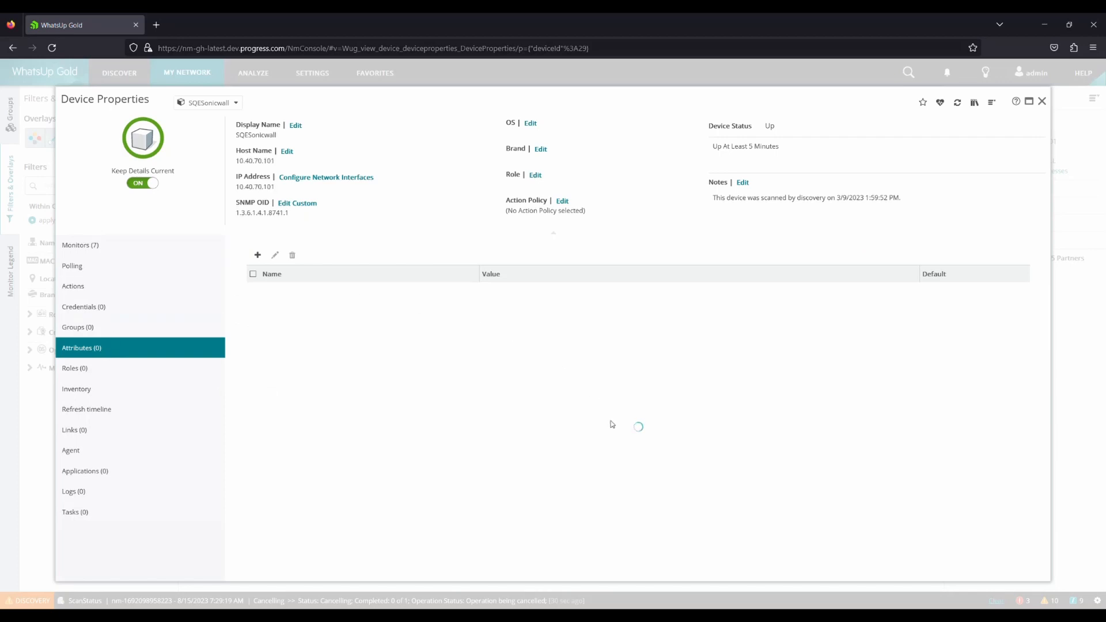
pyautogui.click(468, 507)
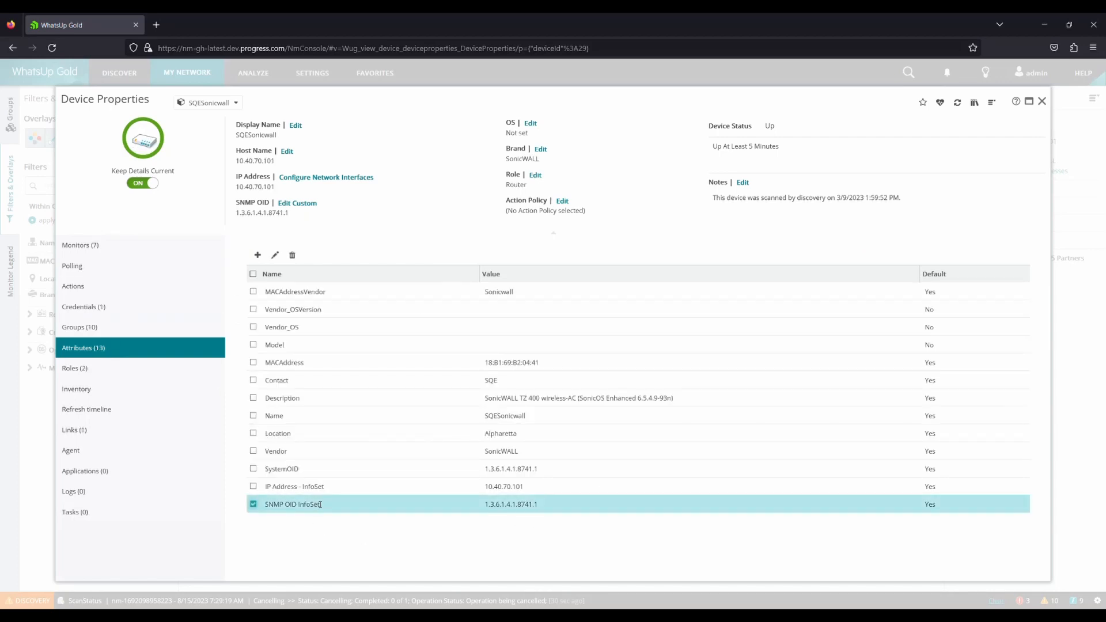
pyautogui.click(507, 487)
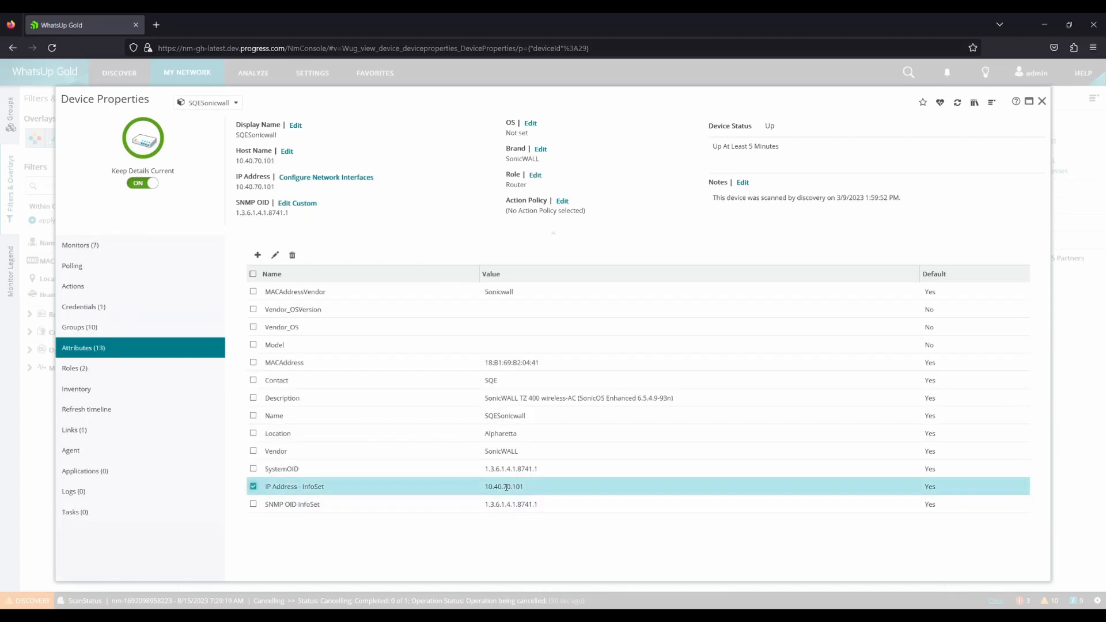